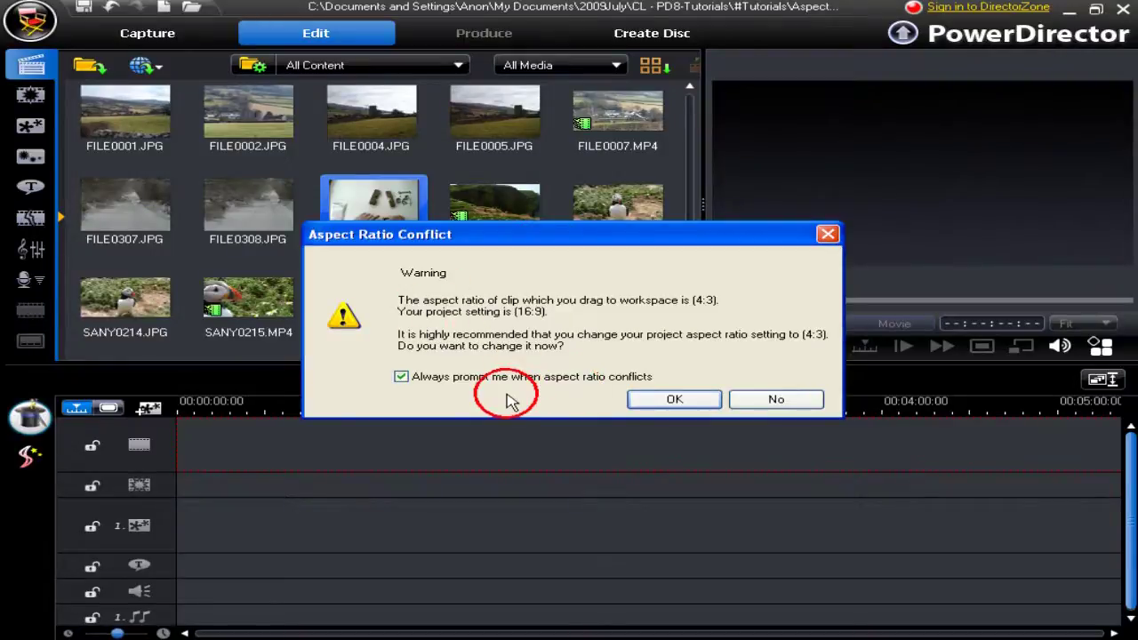
- Add FILE40009.MP4 to the video track, declining the aspect ratio change to keep the project at 16:9
click(777, 401)
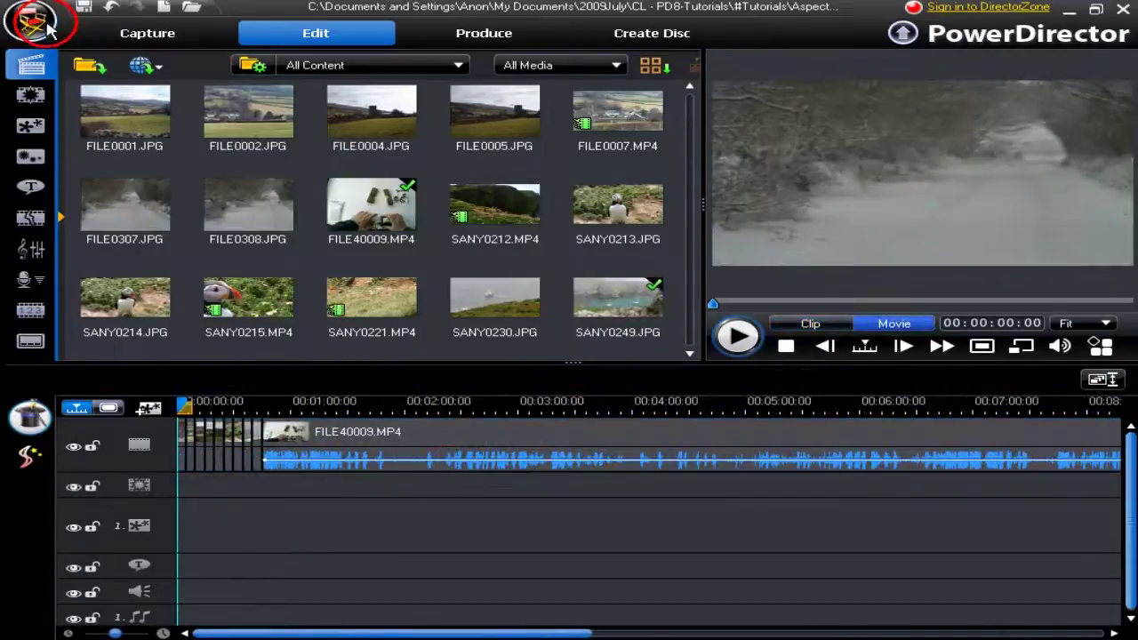
click(47, 26)
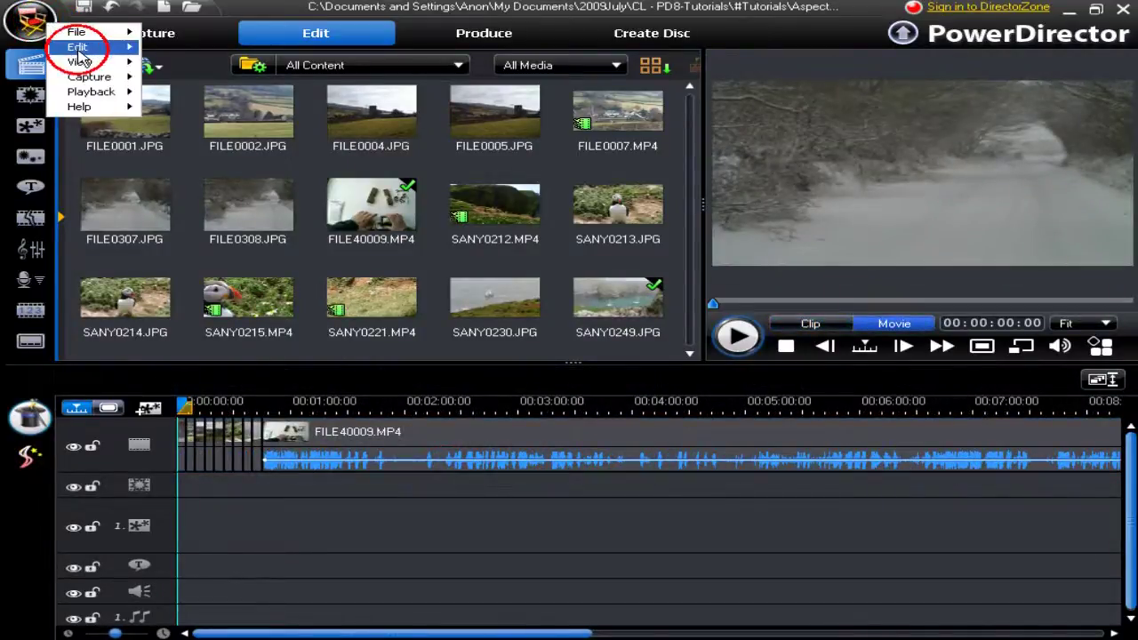
mouse_move(97, 47)
mouse_move(343, 335)
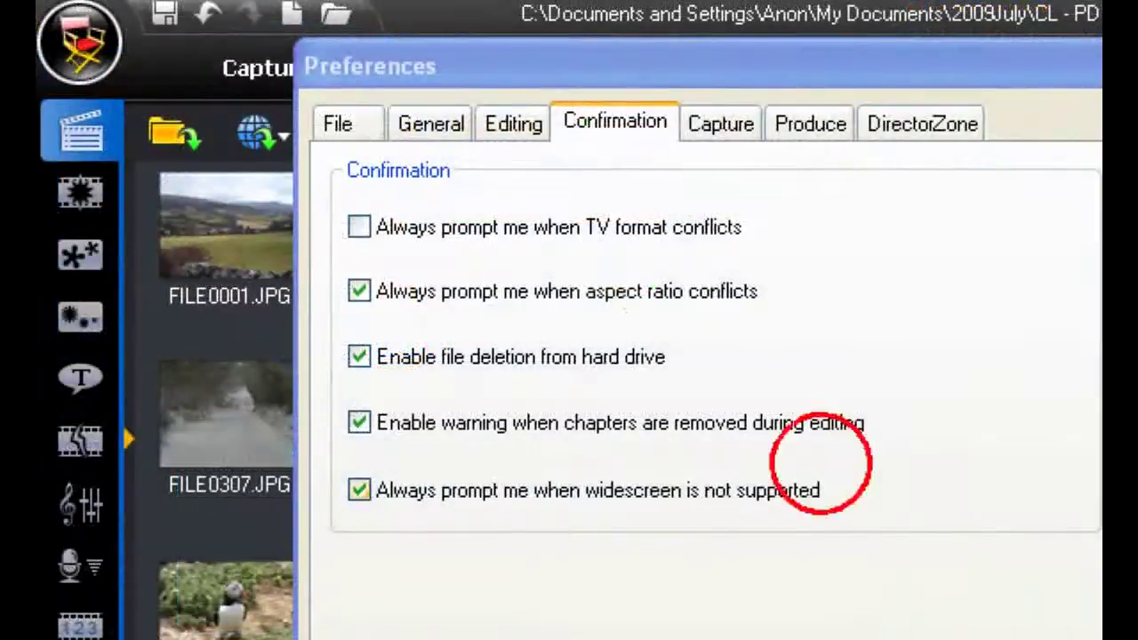
click(358, 227)
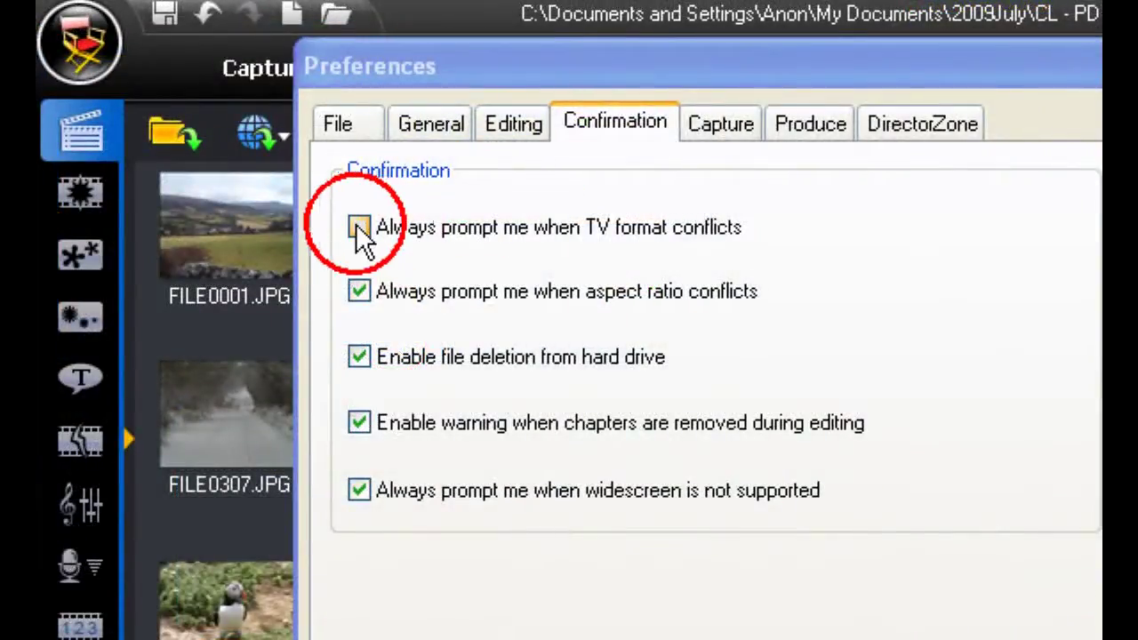
click(357, 291)
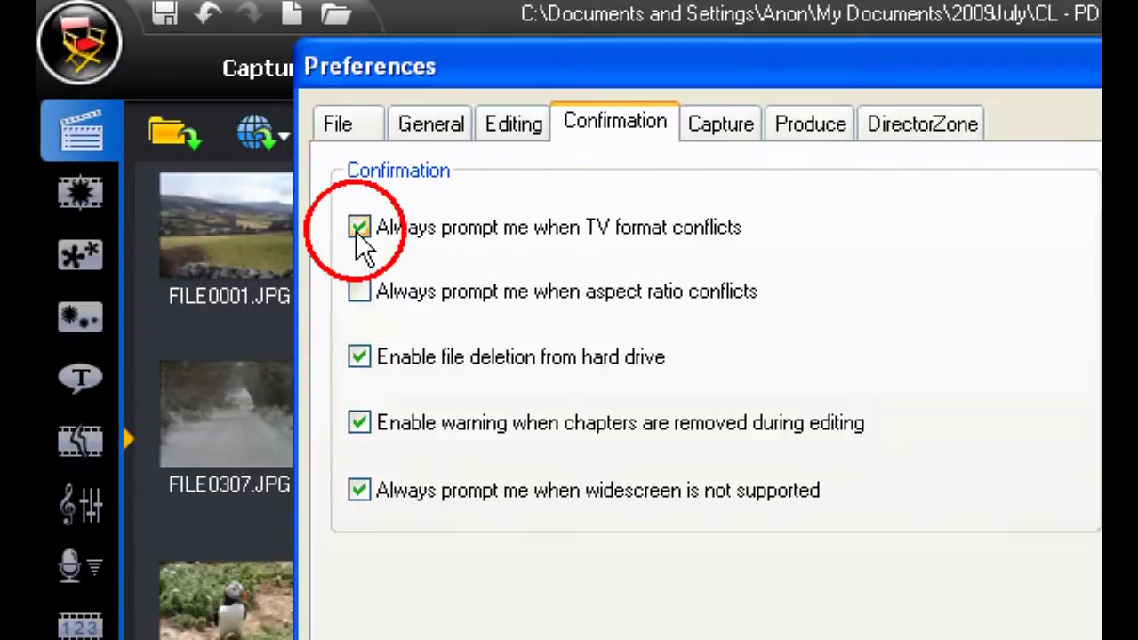
click(358, 229)
click(359, 291)
click(358, 228)
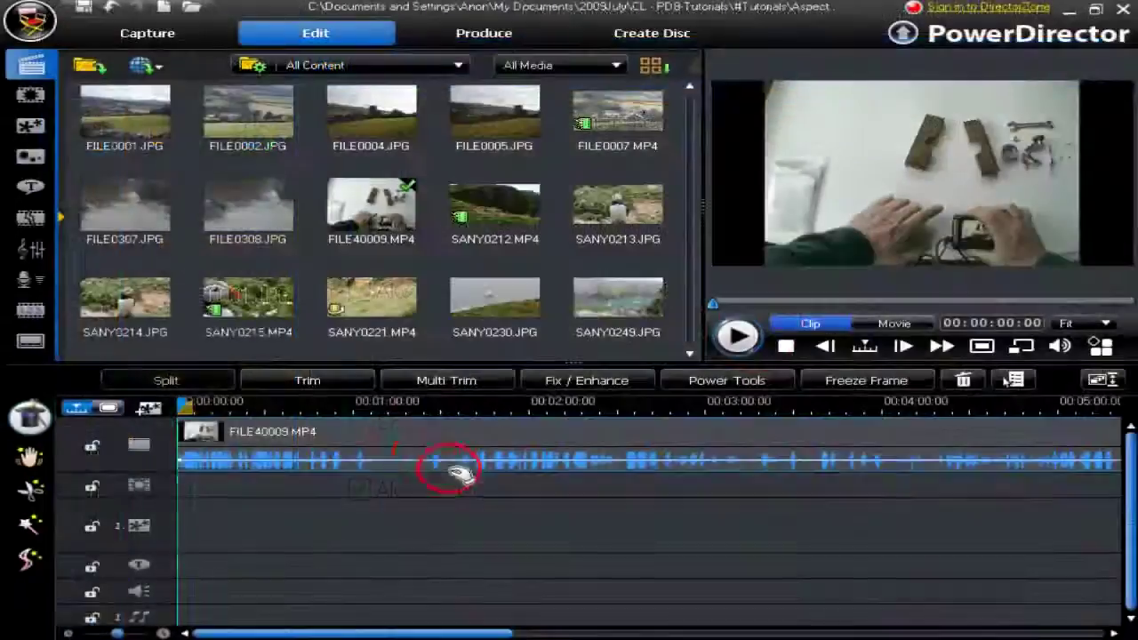
click(133, 131)
- Place photos FILE0001–FILE0005 on the video track ahead of FILE40009.MP4
shift+click(489, 117)
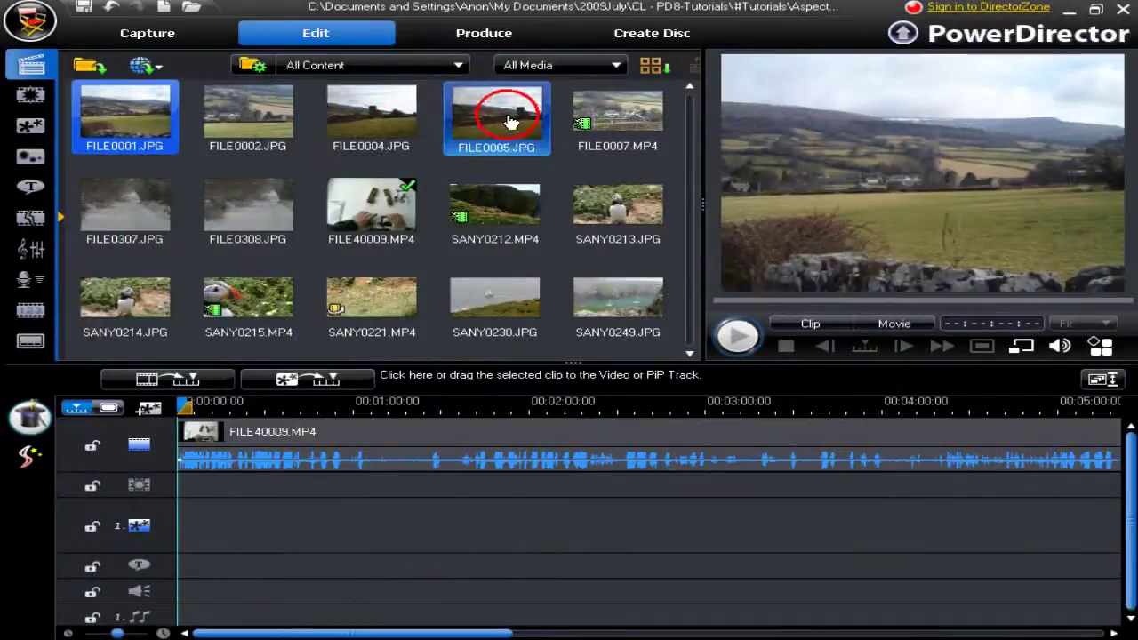
drag(511, 122, 218, 446)
click(521, 304)
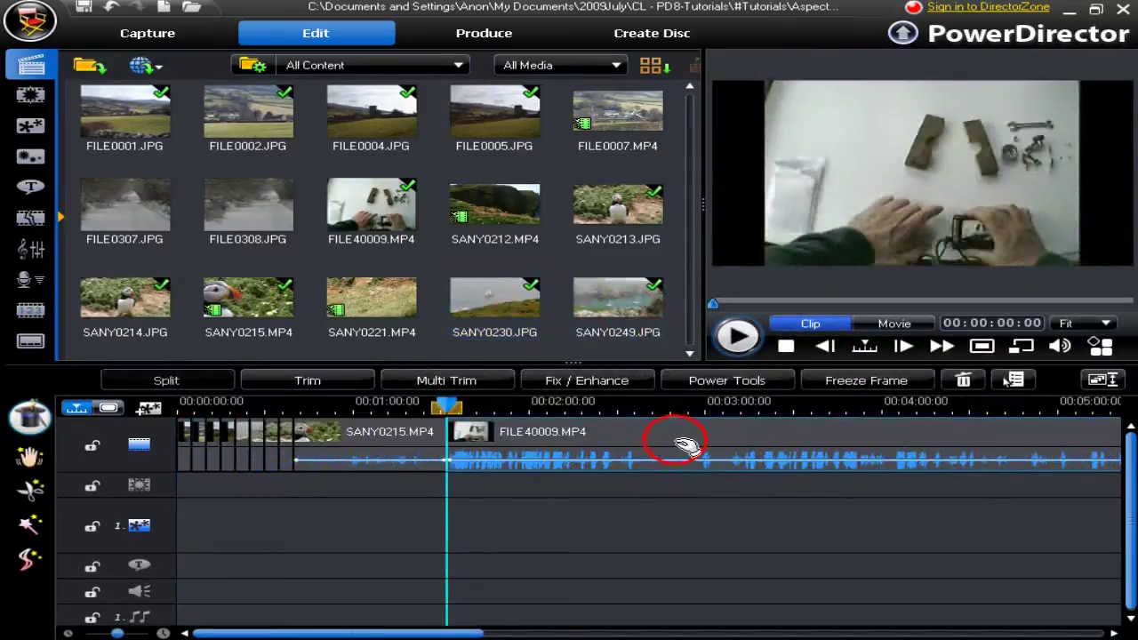
right_click(684, 444)
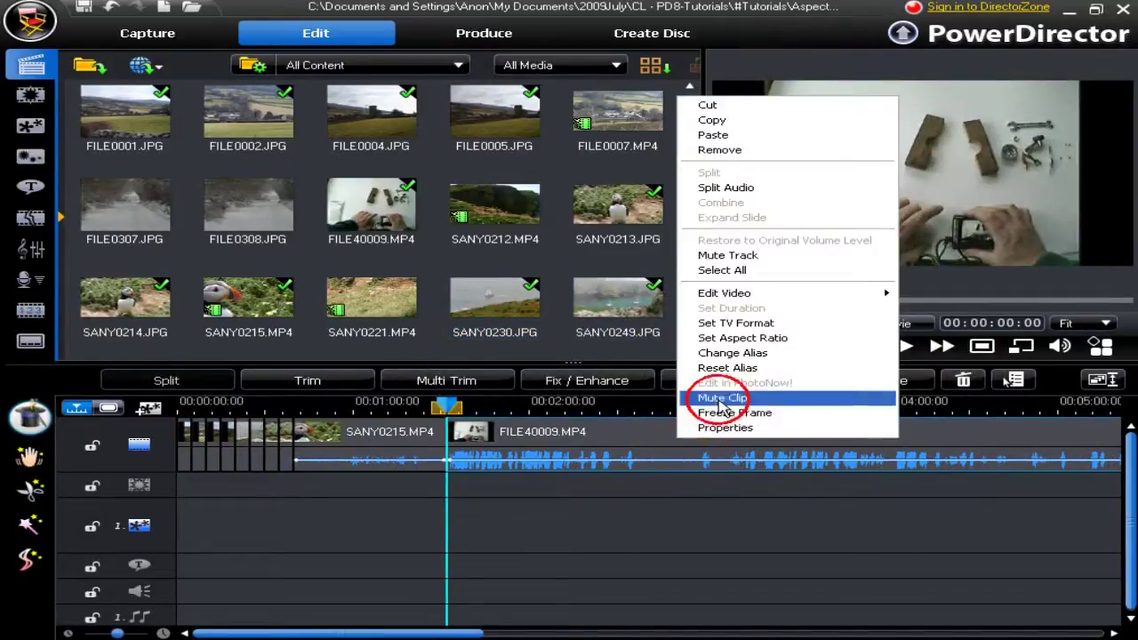
- Set FILE40009.MP4's clip aspect ratio to 4:3 and show its 16:9 conversion choices
click(705, 338)
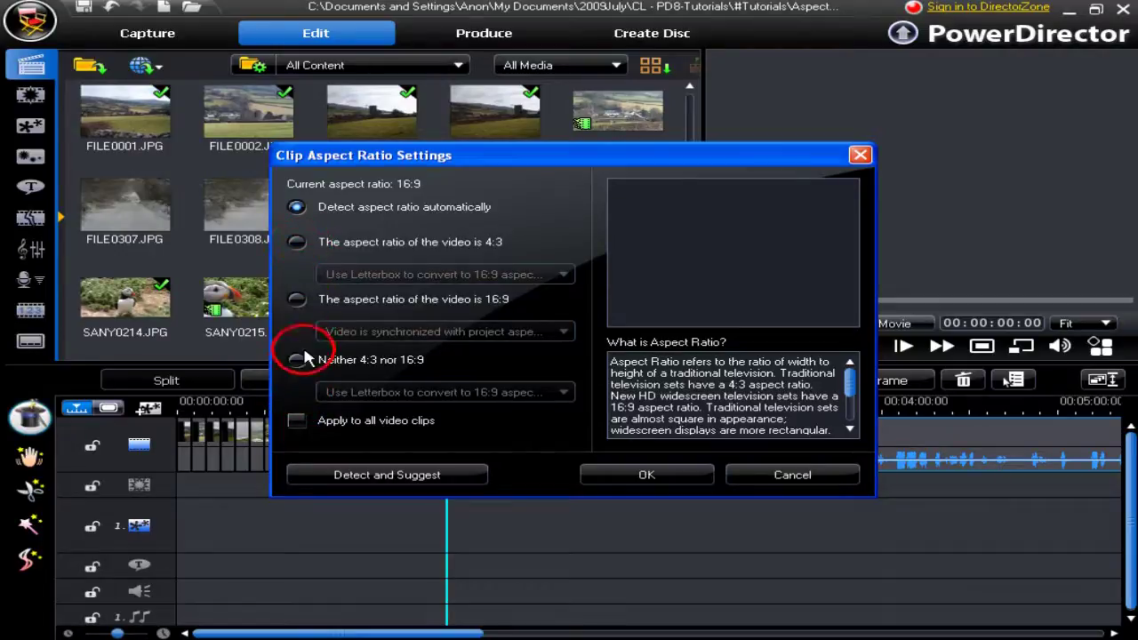
click(297, 243)
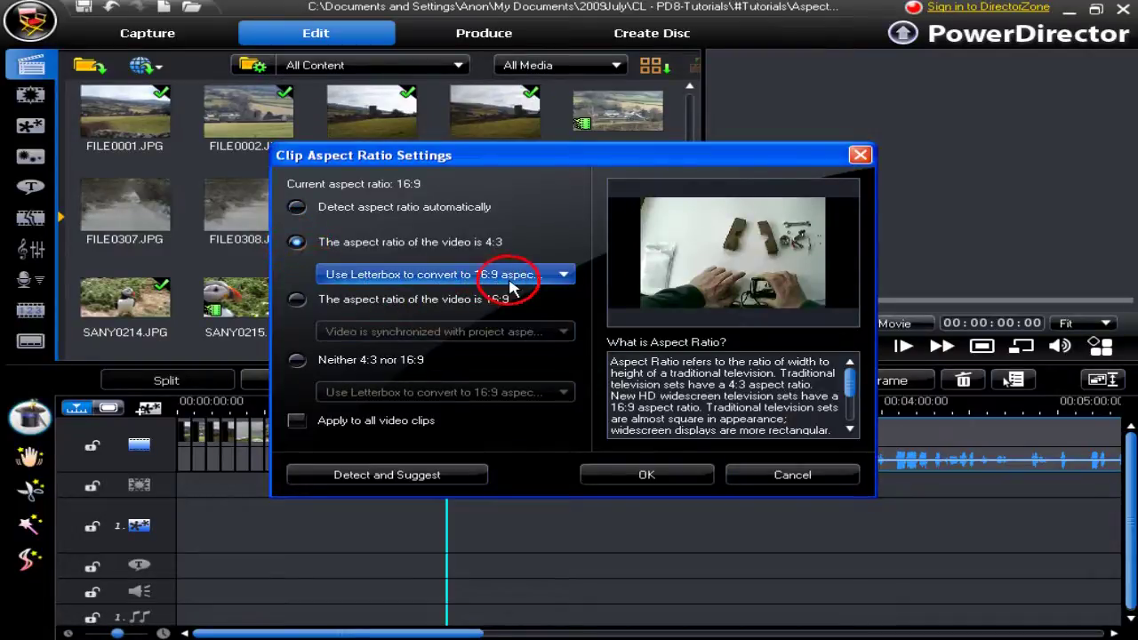
click(564, 275)
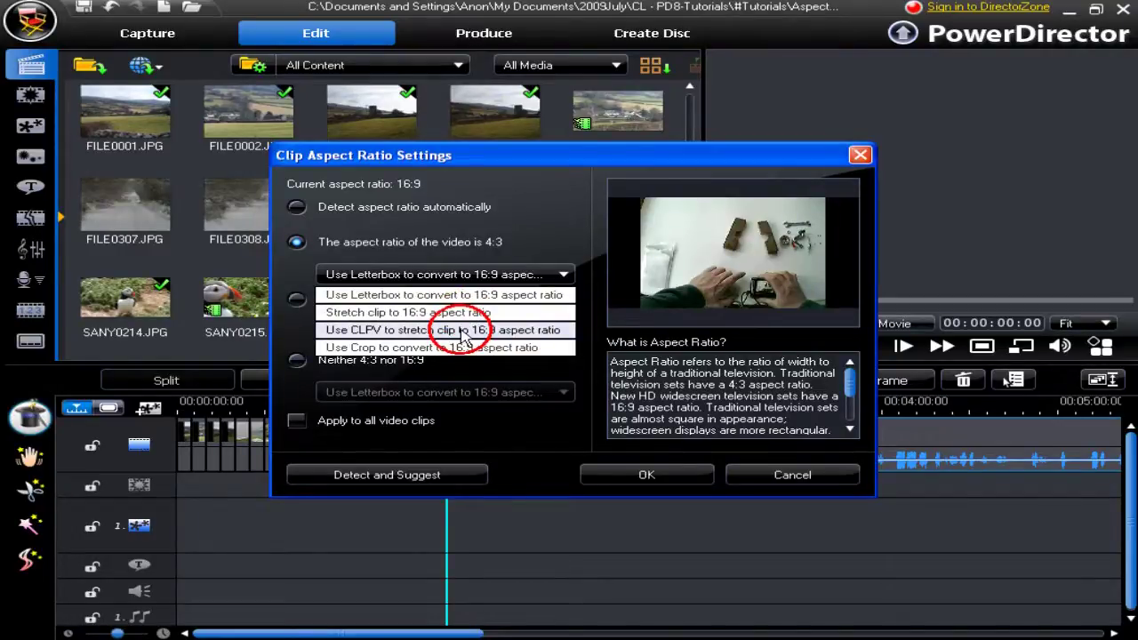
- Convert the 4:3 FILE40009.MP4 clip to 16:9 using CLPV stretching
click(460, 331)
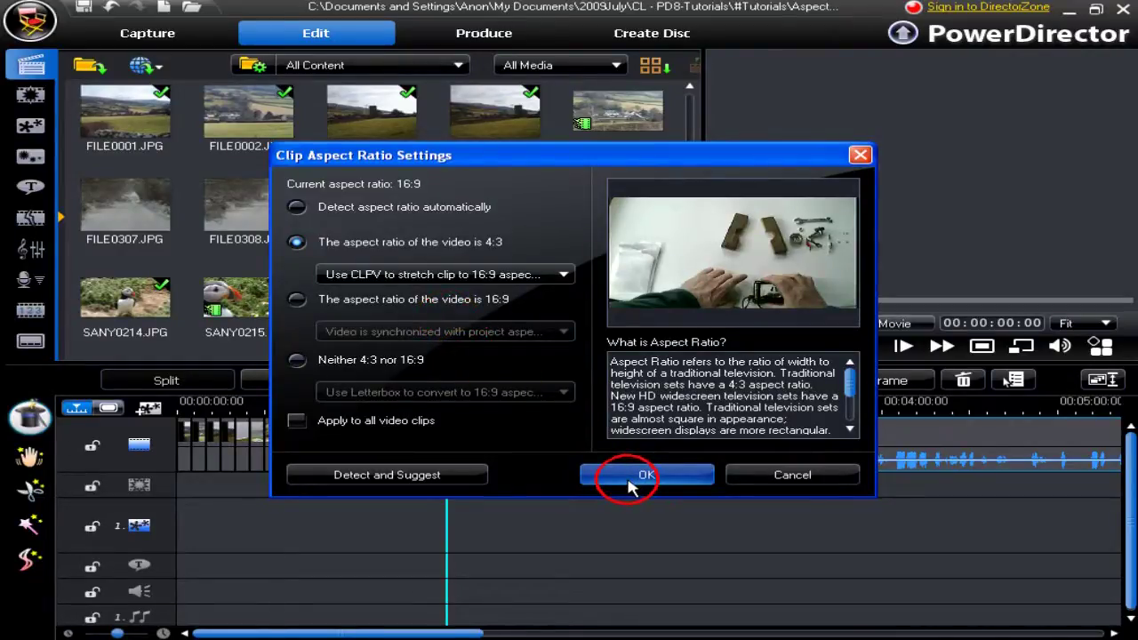
click(628, 477)
- Set the first photo's Image Stretch Mode to CLPV 16:9 stretching and apply it to all image clips
right_click(196, 462)
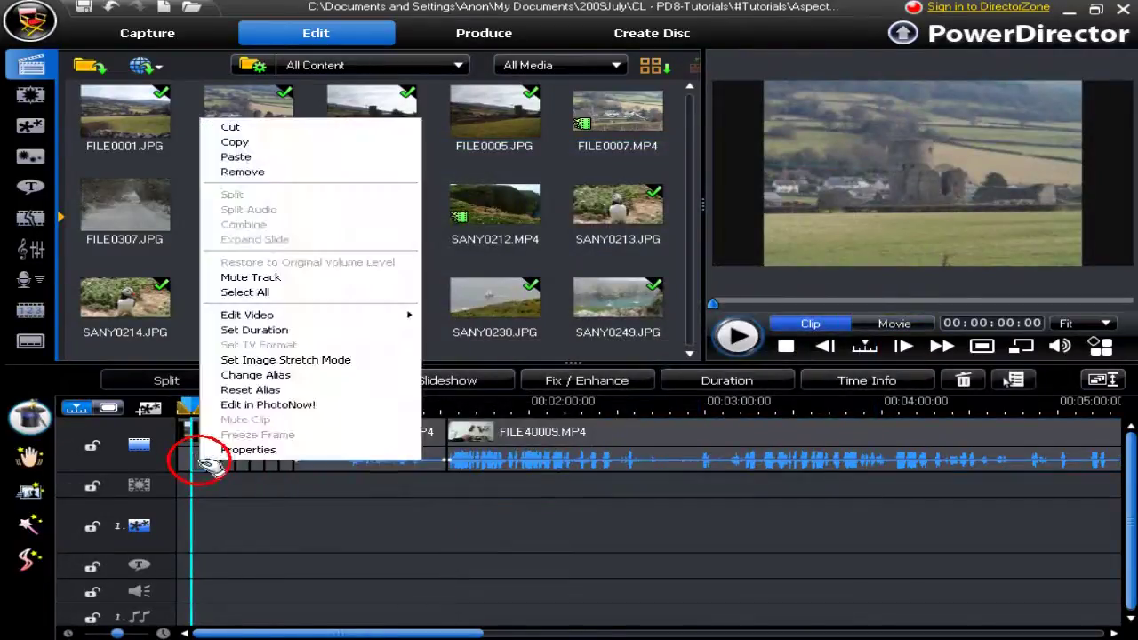
click(259, 361)
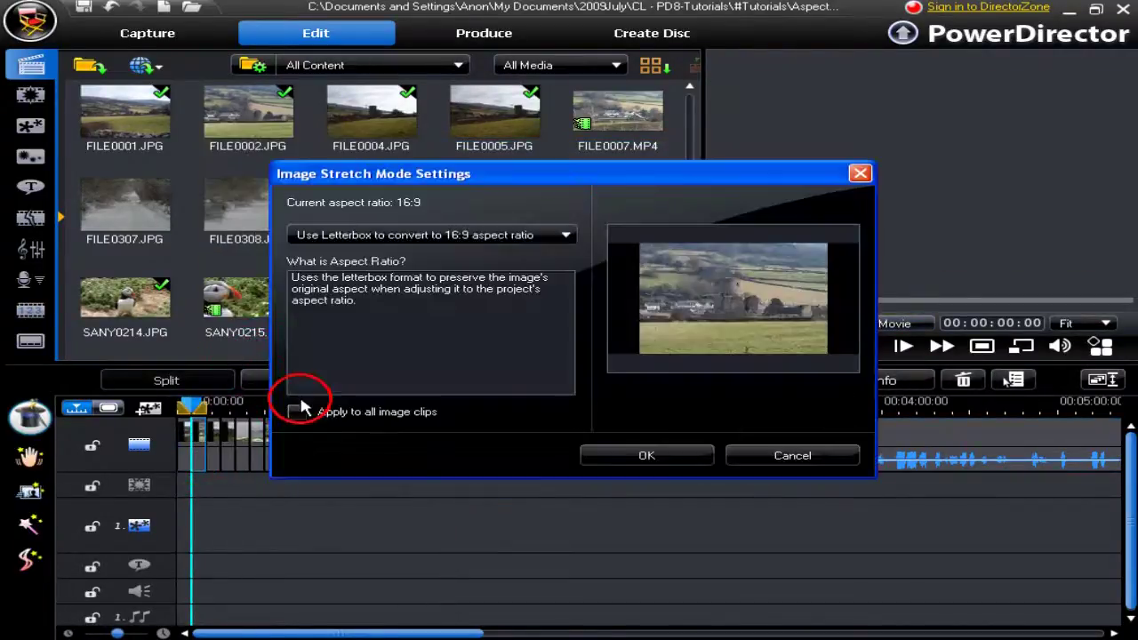
click(566, 235)
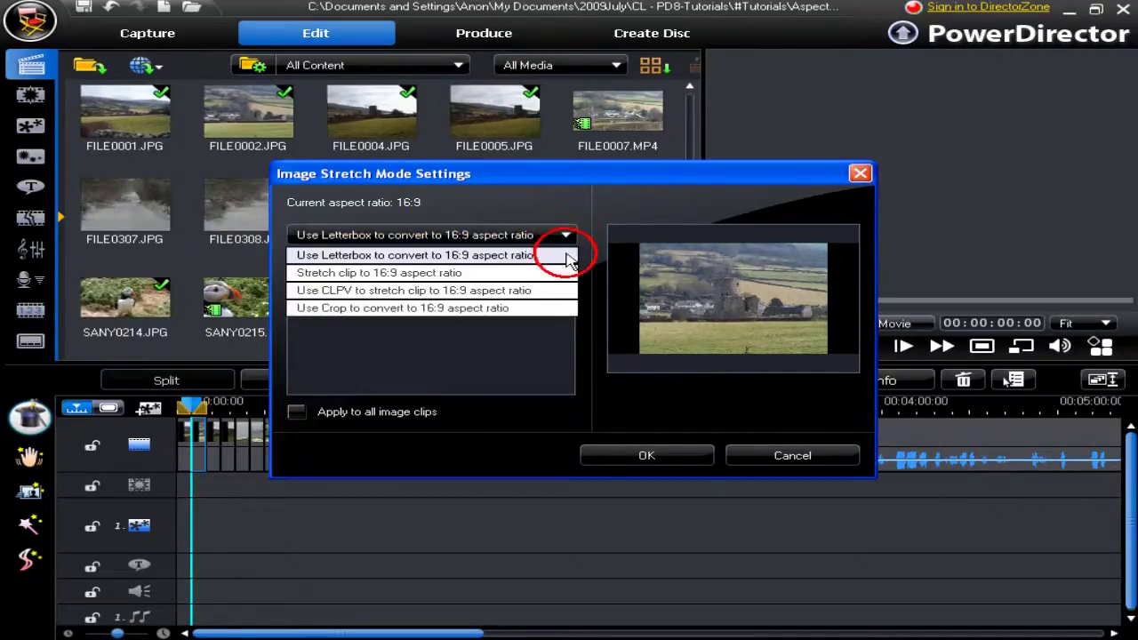
click(380, 292)
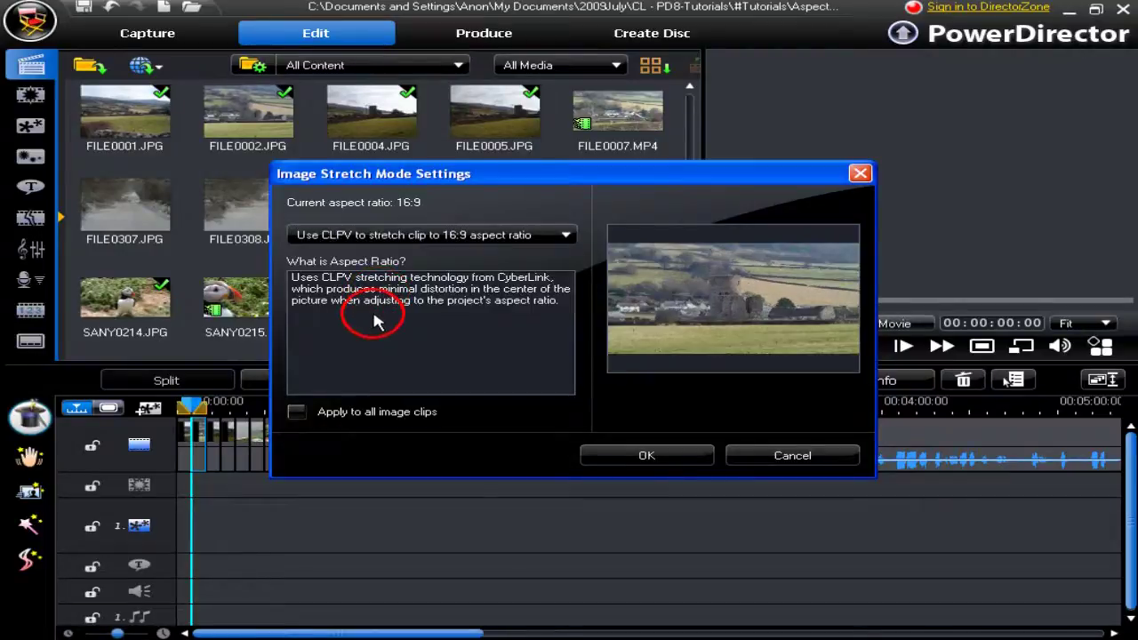
click(566, 235)
click(463, 308)
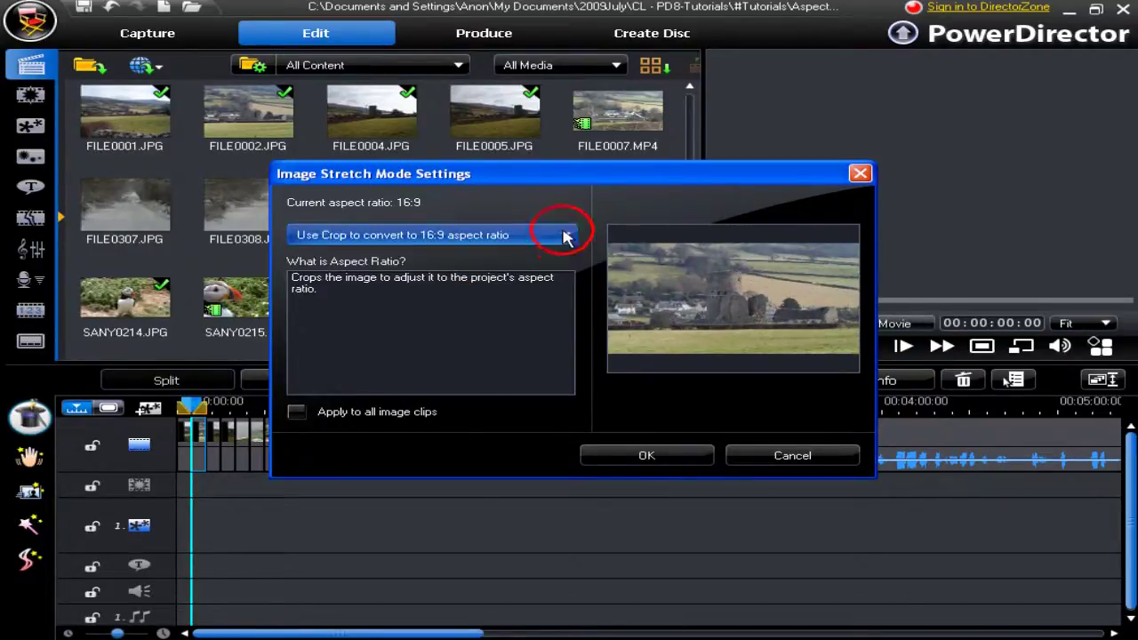
click(560, 231)
click(464, 290)
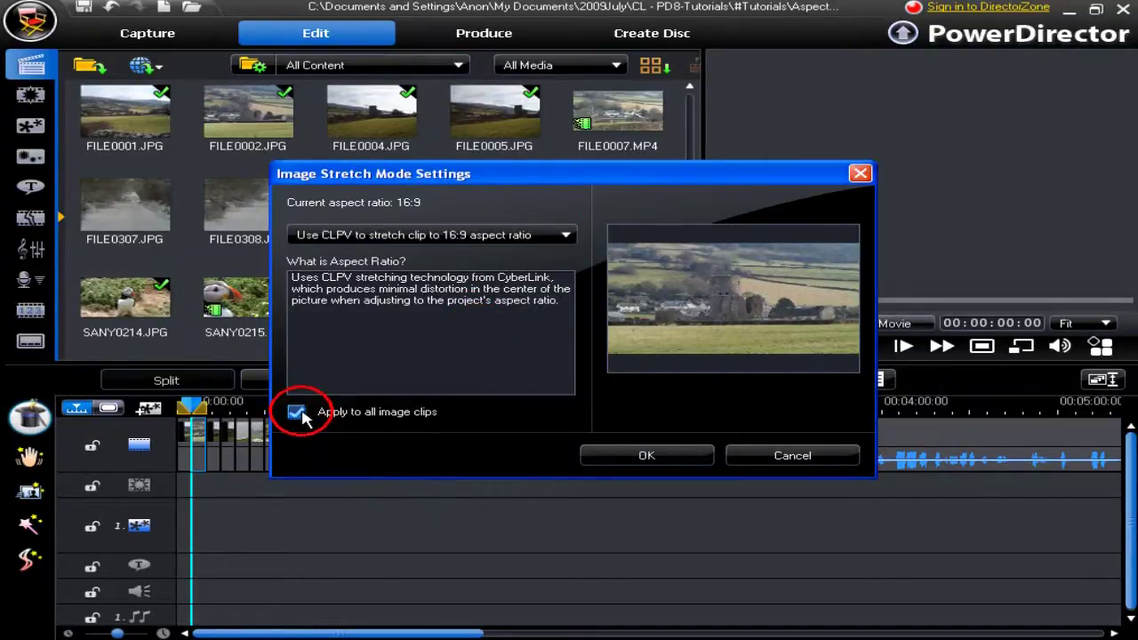
click(657, 457)
- Place FILE40009.MP4 on the PiP track and set its clip aspect ratio to 16:9
click(397, 197)
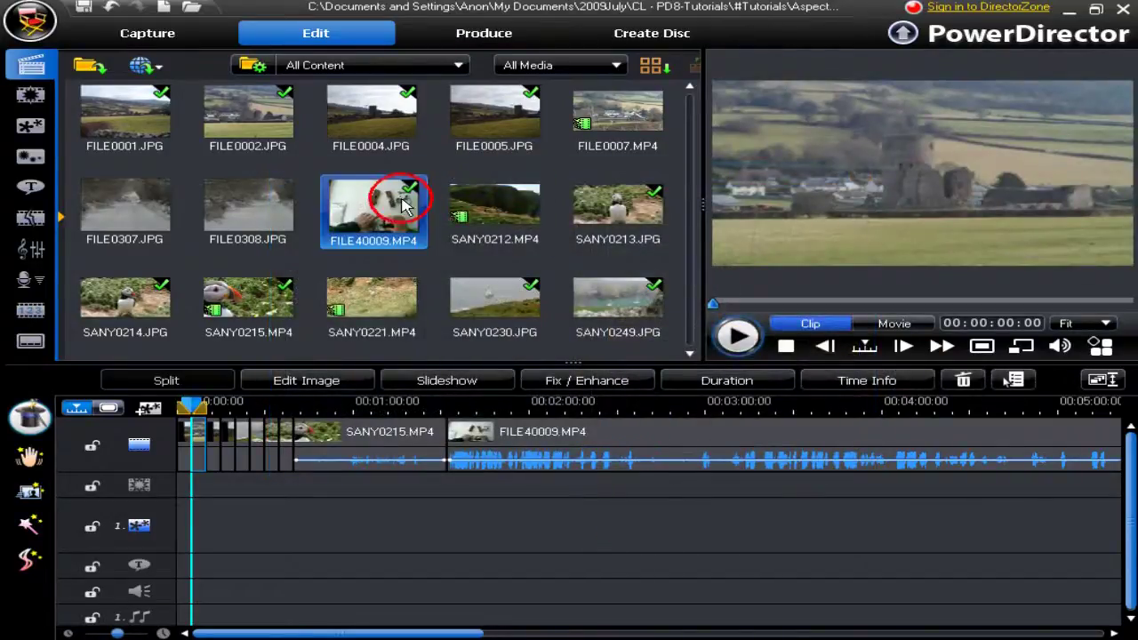
drag(397, 198, 267, 522)
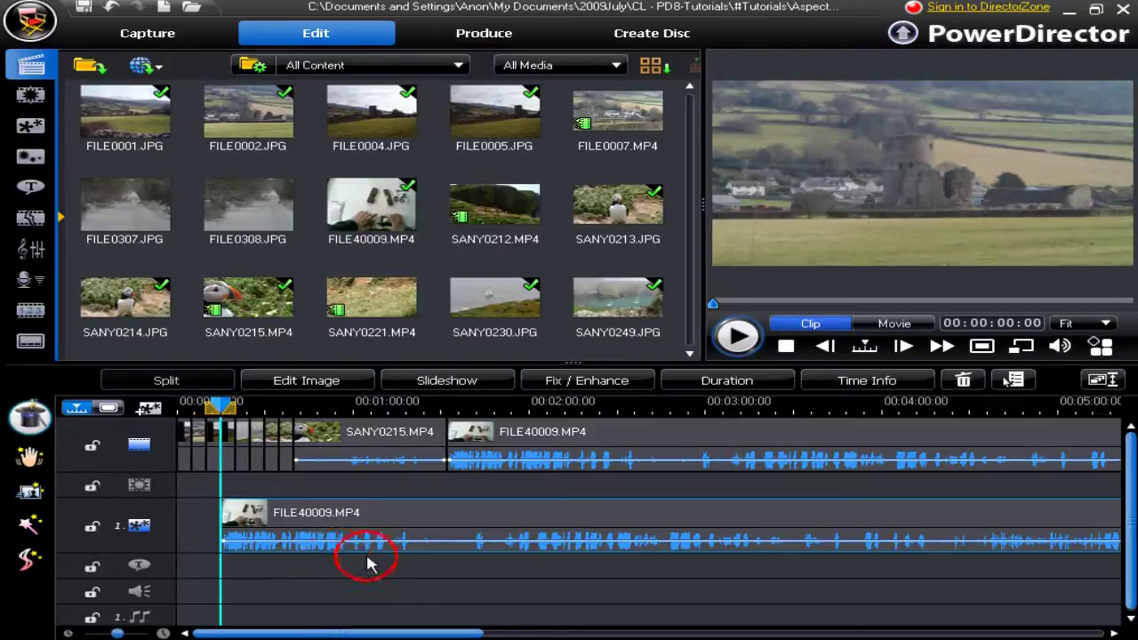
right_click(407, 526)
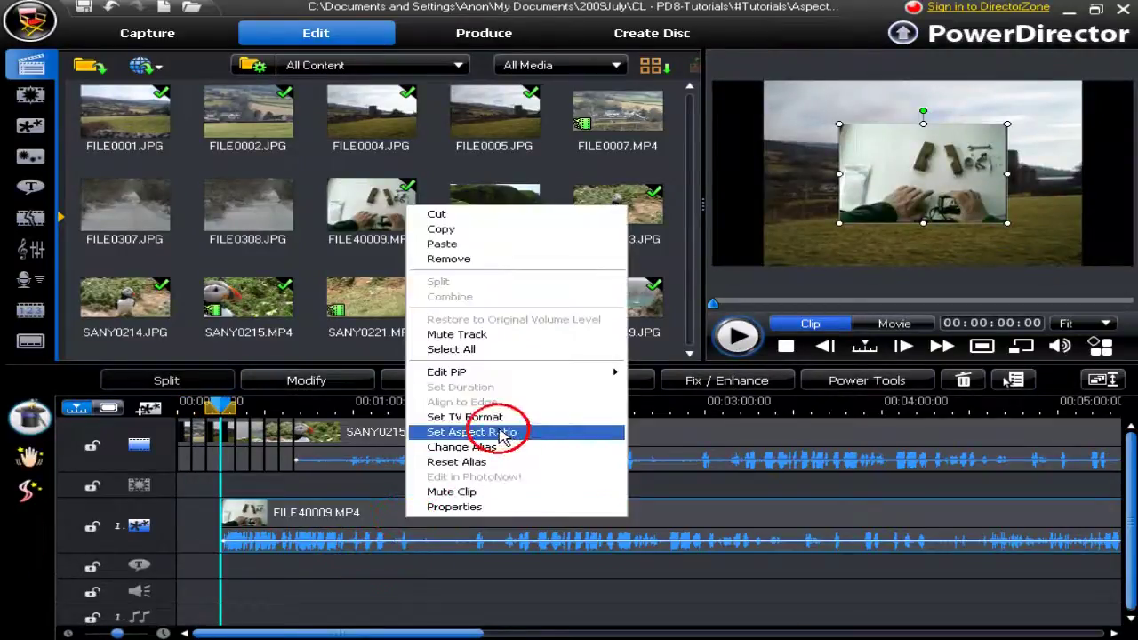
click(471, 432)
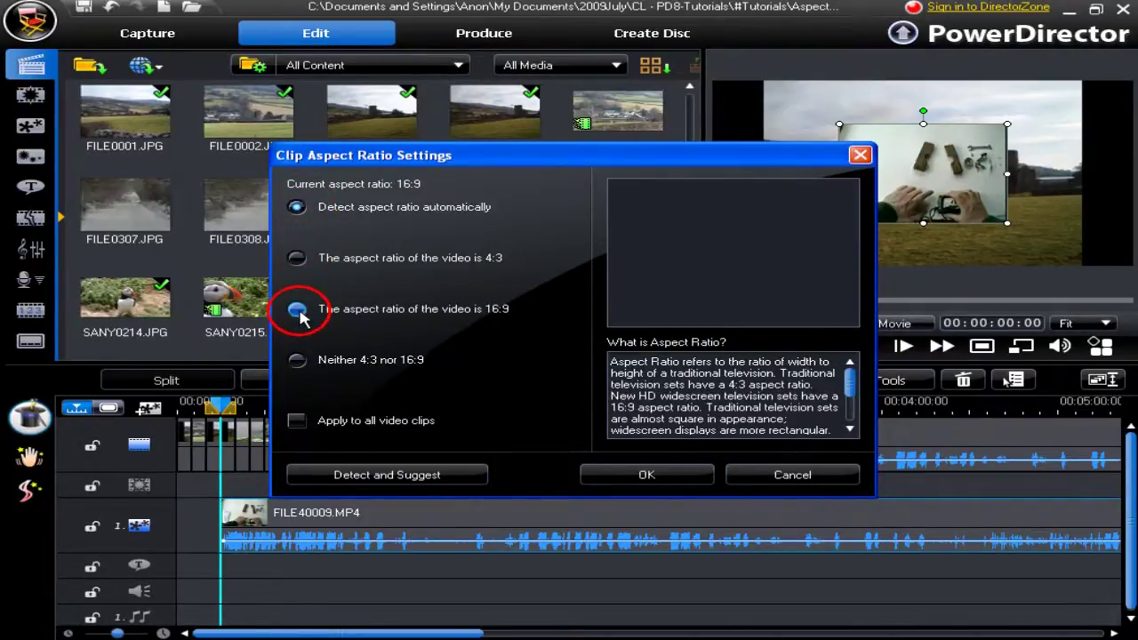
click(300, 259)
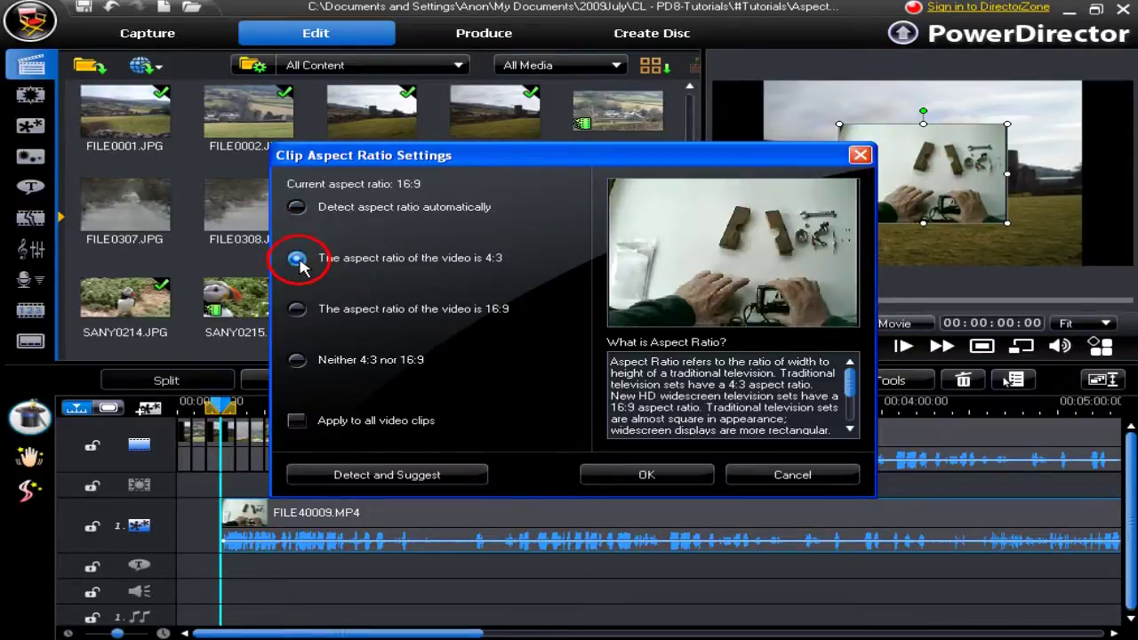
click(301, 312)
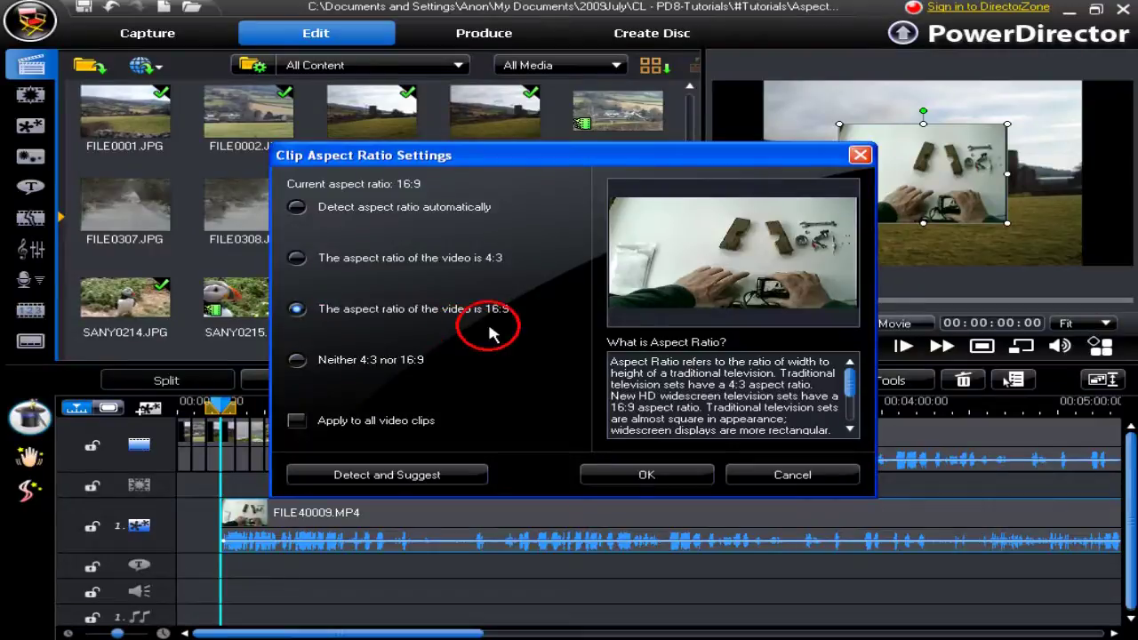
click(649, 476)
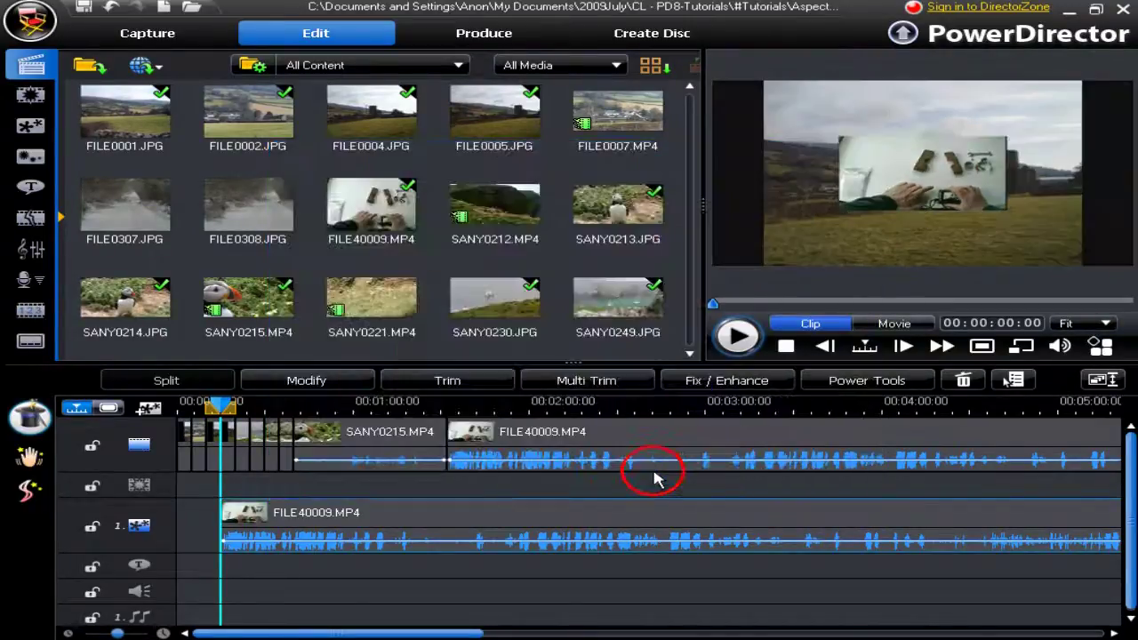